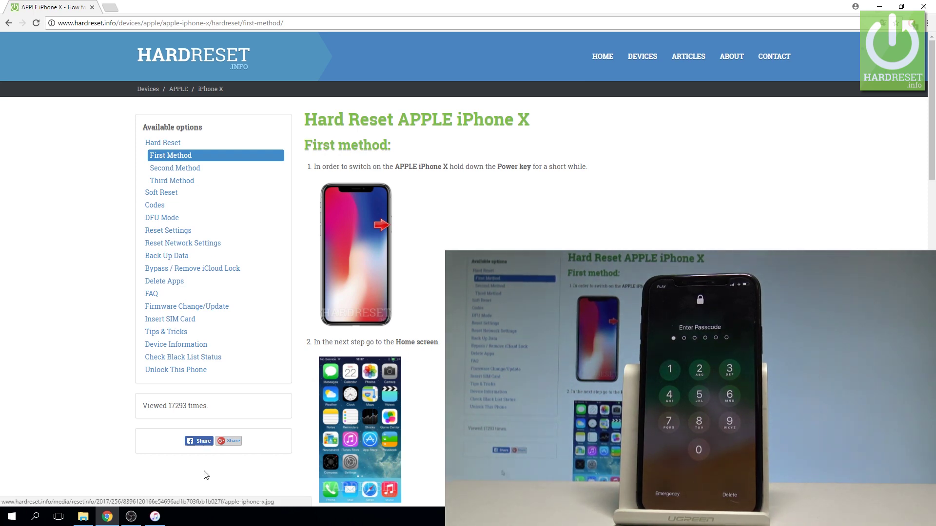
Step: Switch from the Chrome hard reset guide to iTunes via the taskbar
click(154, 517)
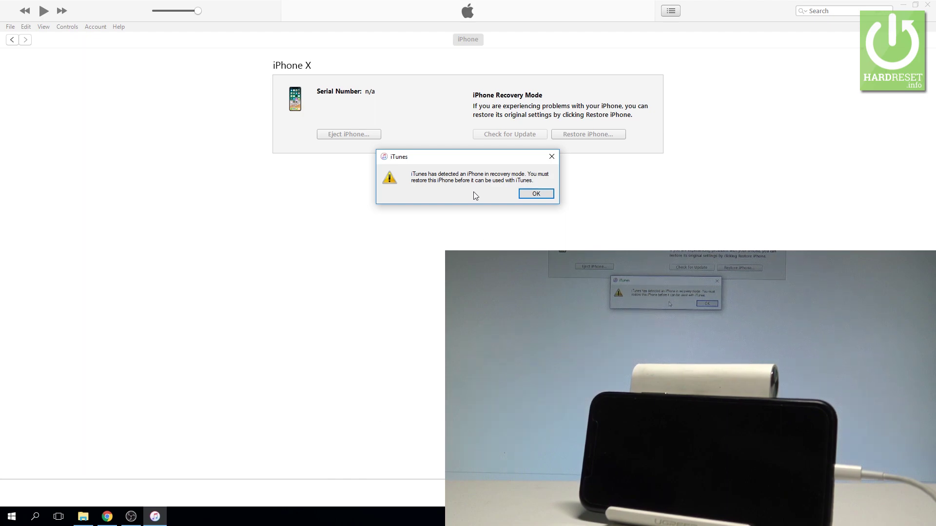
Step: Dismiss the recovery-mode alert and choose Restore iPhone… on the iPhone X page
click(530, 195)
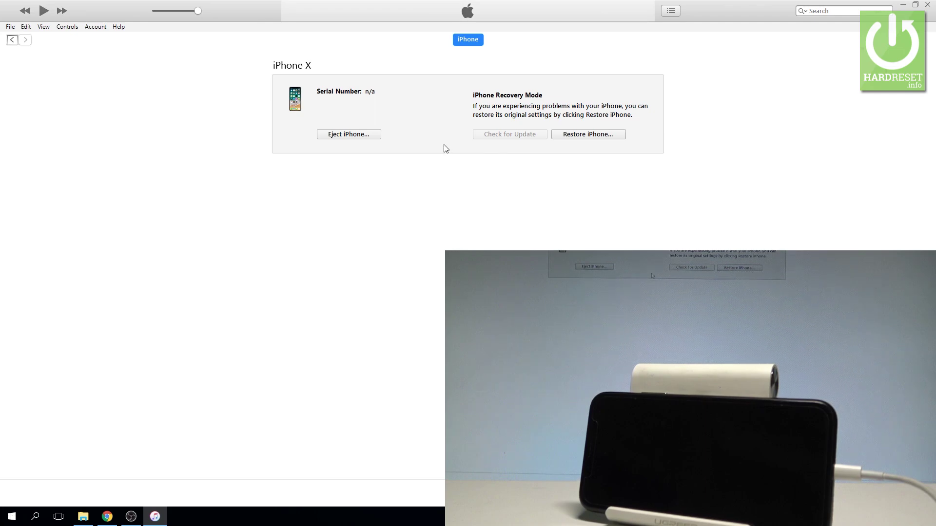
click(613, 135)
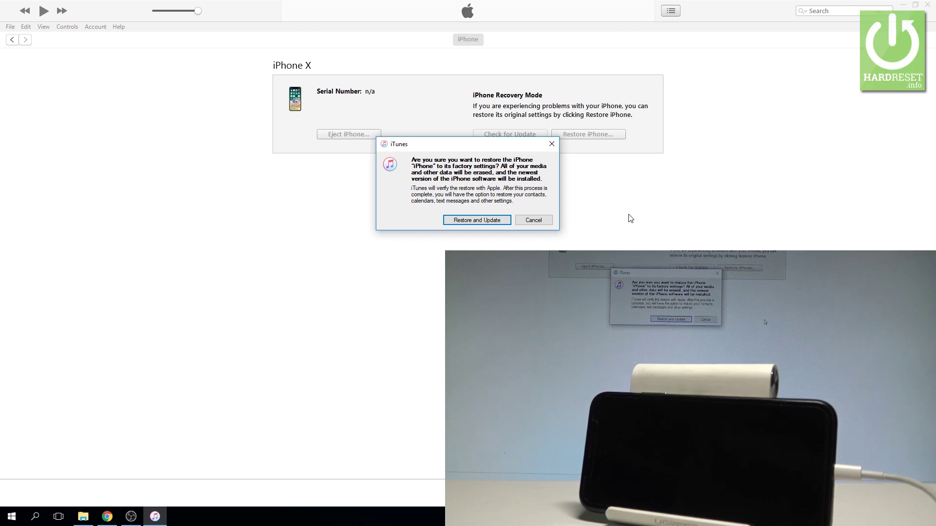
Step: Confirm Restore and Update so iTunes extracts and restores the iPhone X software
click(489, 225)
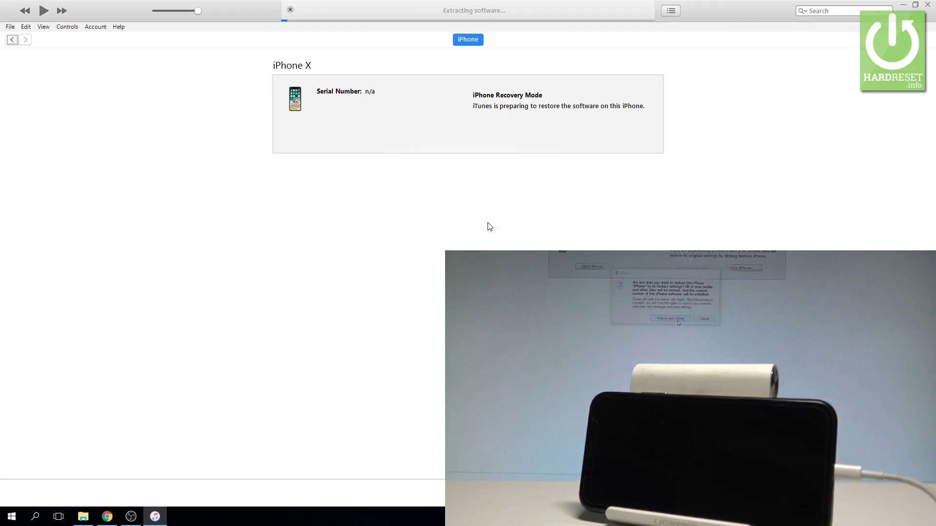